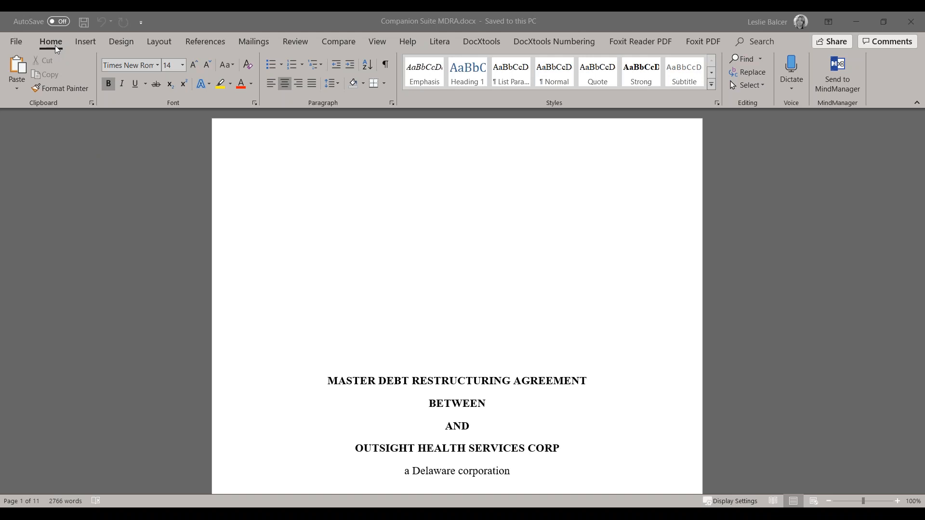
Run Litera's numbering check on the agreement and set the numbering items to always sort risks first.
left_click(449, 40)
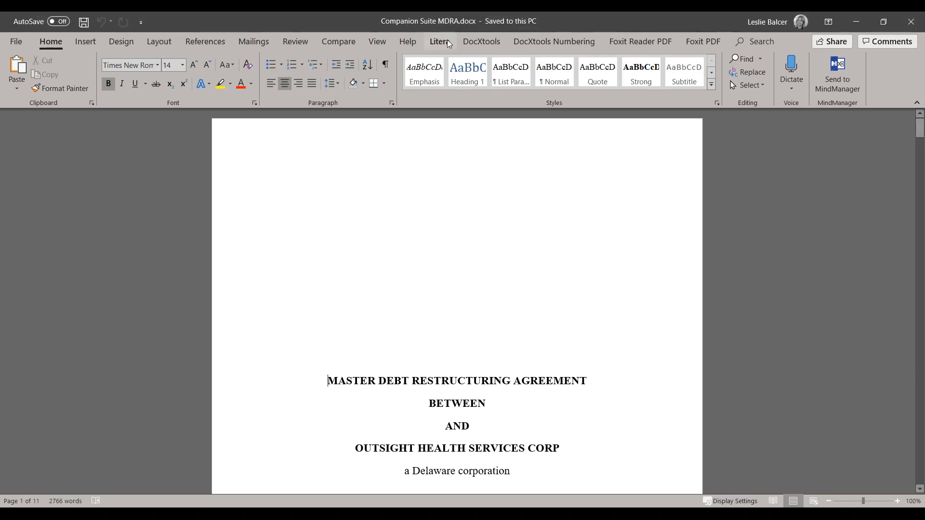
left_click(445, 43)
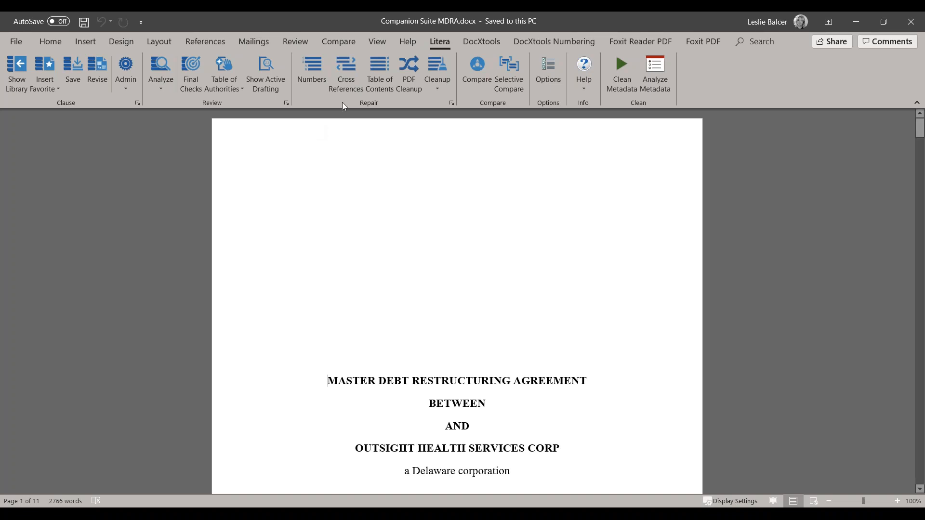
left_click(308, 75)
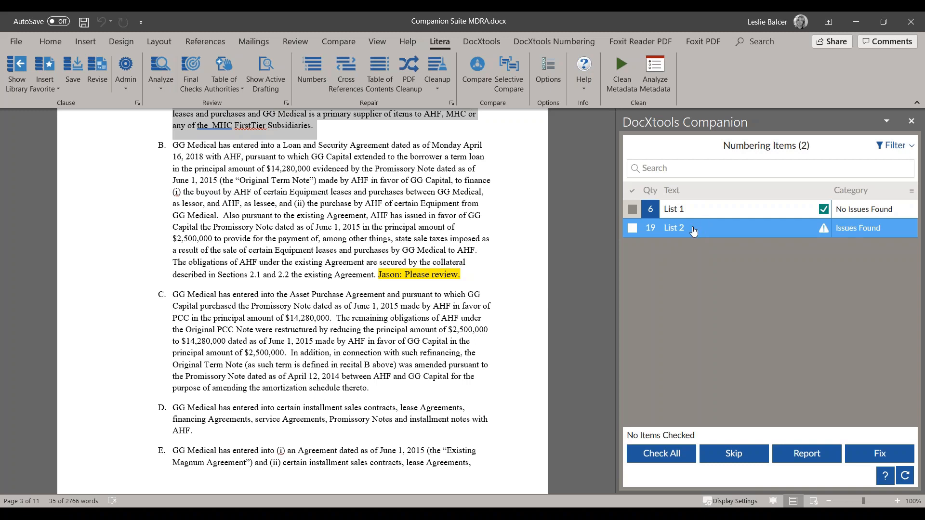
left_click(912, 191)
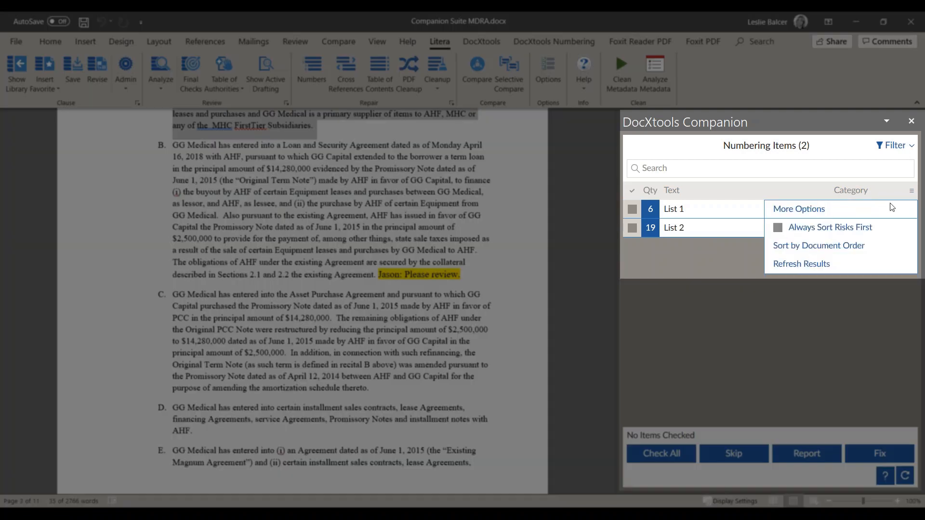
left_click(855, 234)
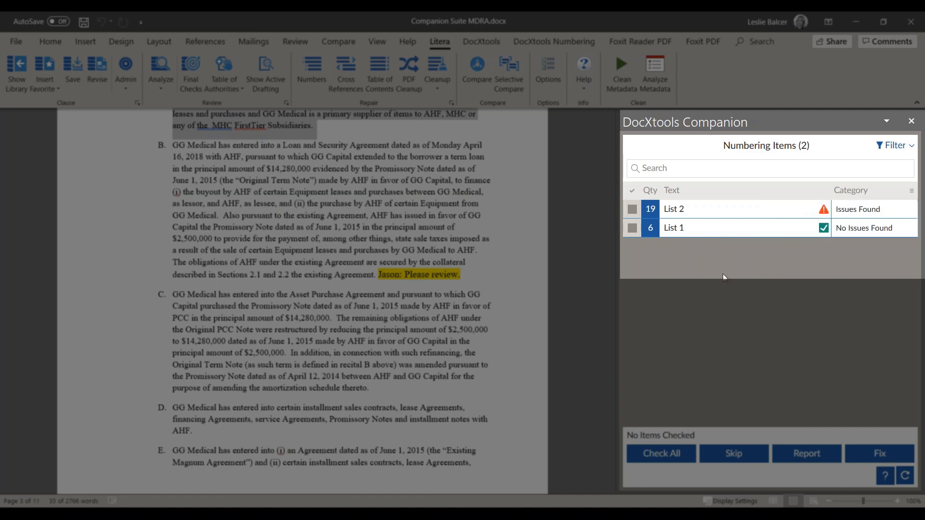
Examine the issue status of the two numbering lists and open the details of List 1.
left_click(821, 236)
left_click(827, 215)
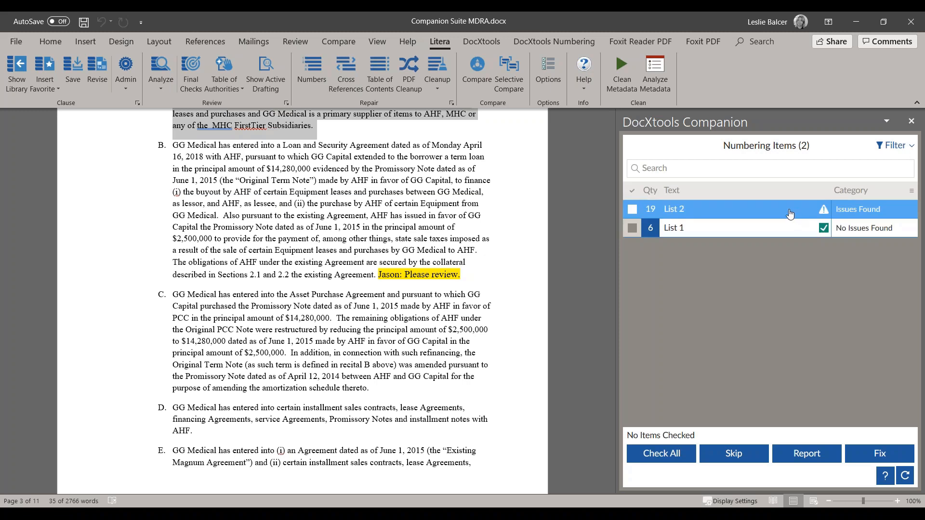
left_click(769, 228)
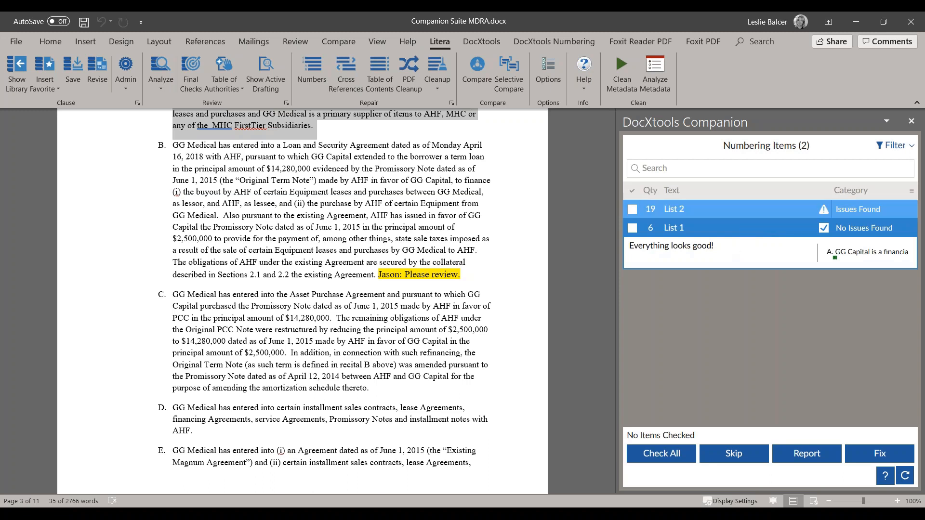
Open the details of List 2, mark it and fix its numbering issues.
left_click(745, 212)
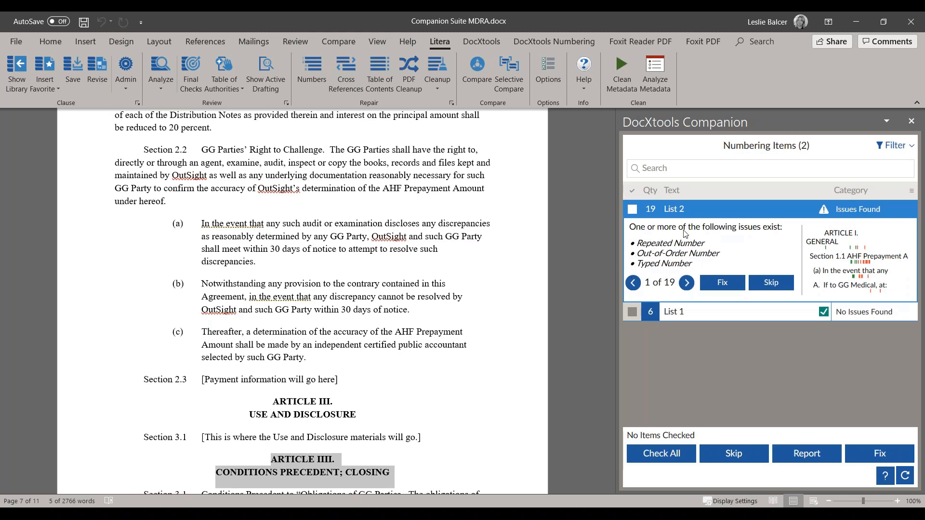
left_click(631, 211)
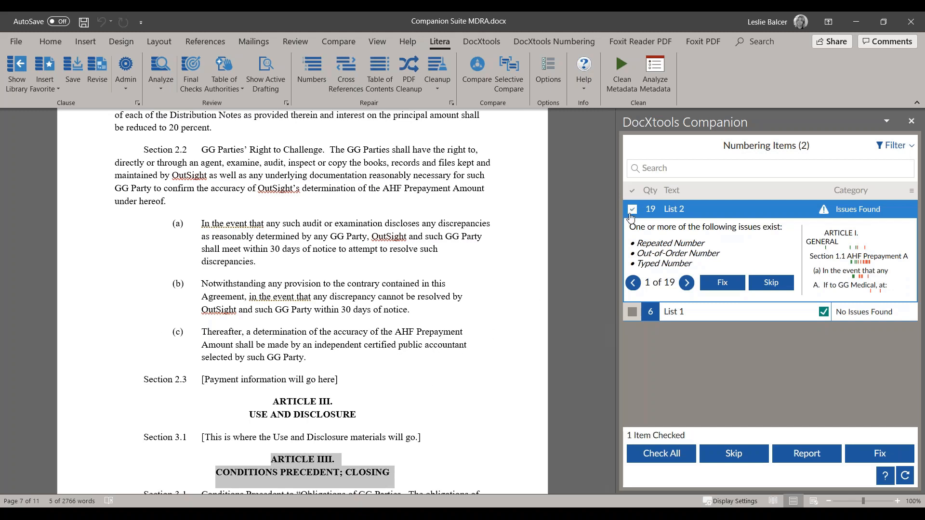
left_click(728, 284)
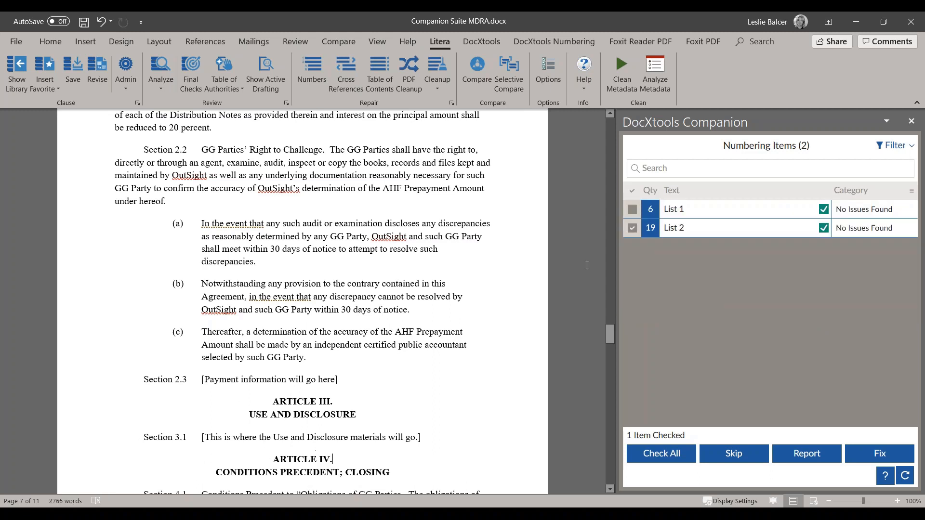
left_click(644, 235)
Run Litera's cross-reference check on the agreement and sort the items with risks first.
left_click(346, 71)
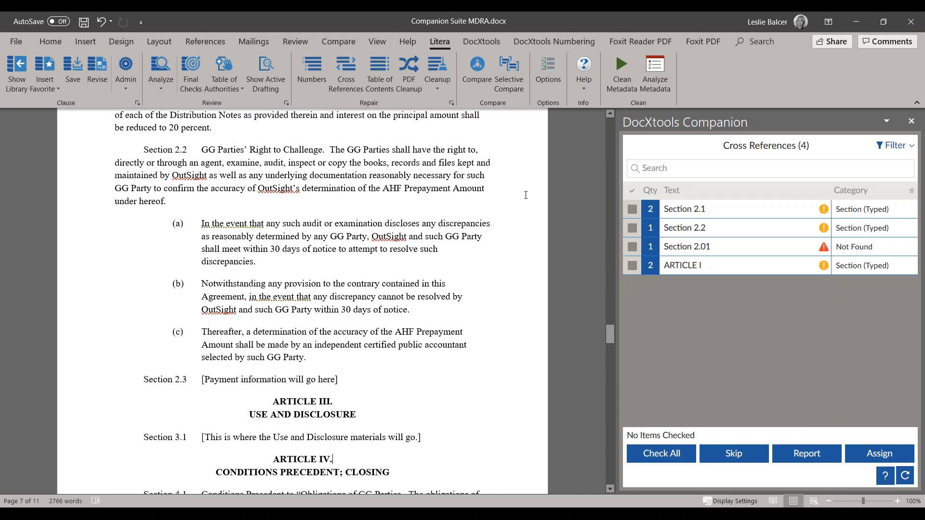
left_click(911, 190)
left_click(850, 228)
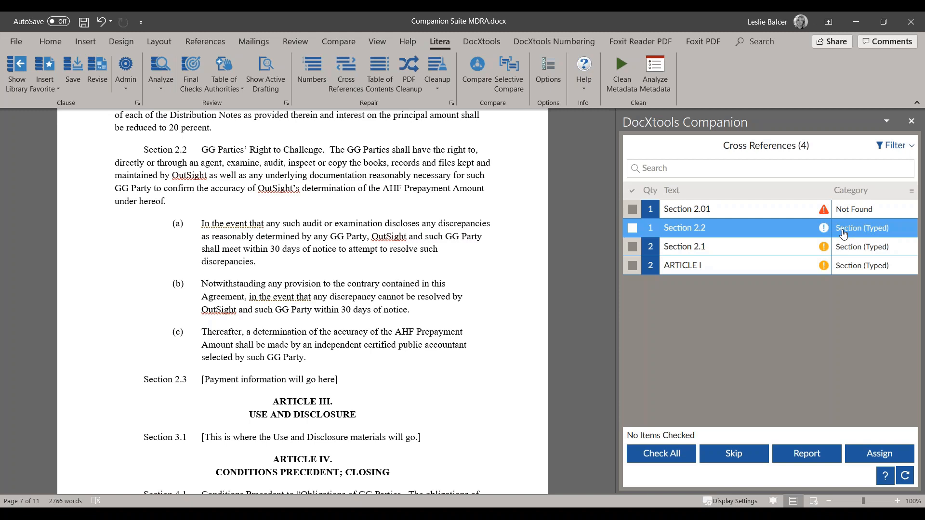
Correct the Section 2.01 reference in the "Equipment" definition to Section 2.1 in the document text.
left_click(742, 212)
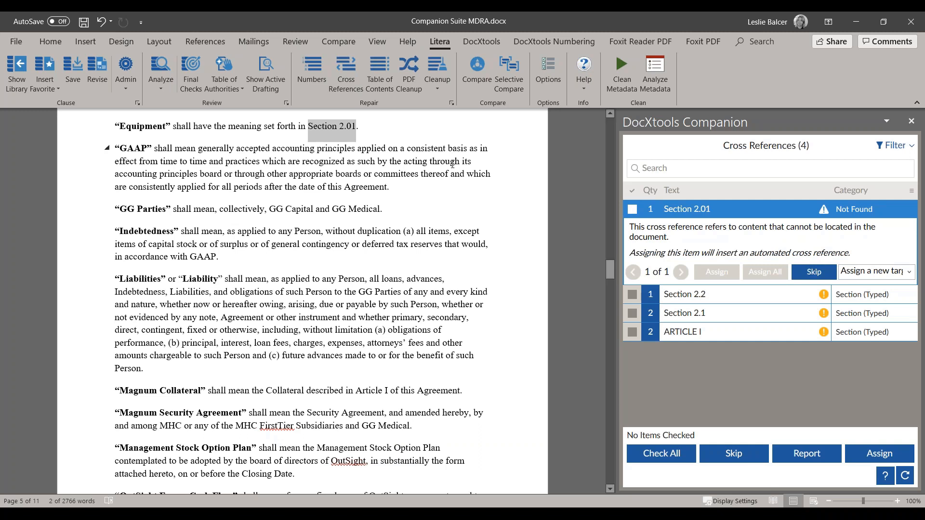
left_click(352, 128)
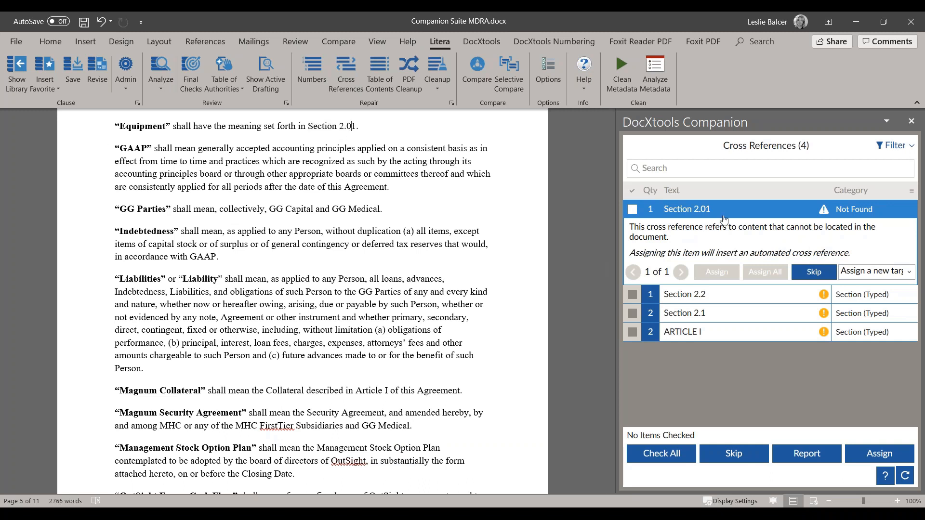
left_click(910, 272)
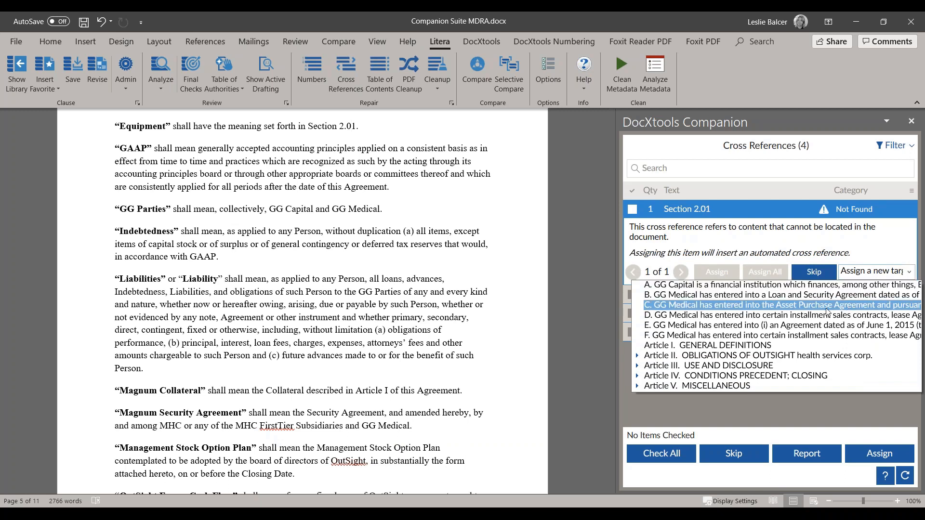
left_click(791, 248)
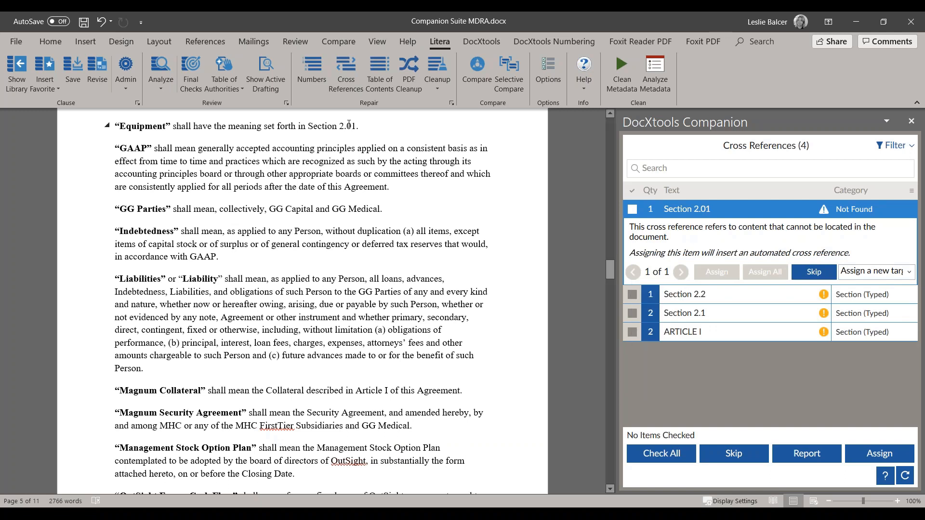
key("BackSpace")
Collapse the Section 2.01 details, then mark all cross-reference items and assign them as automated cross-references.
left_click(687, 209)
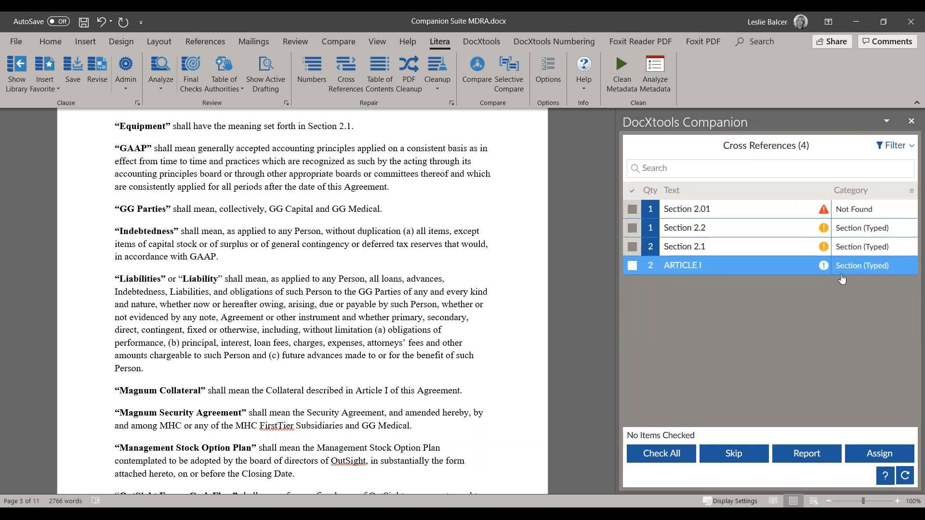
left_click(661, 457)
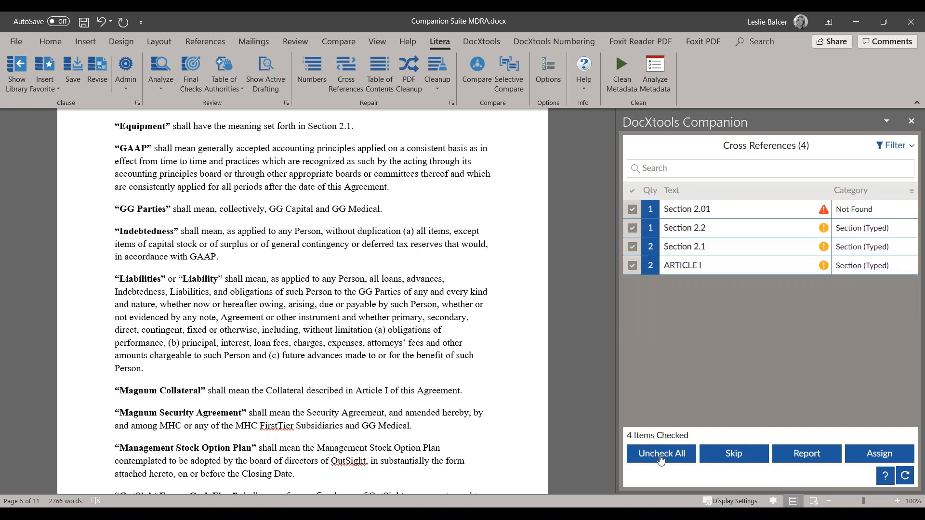
left_click(864, 453)
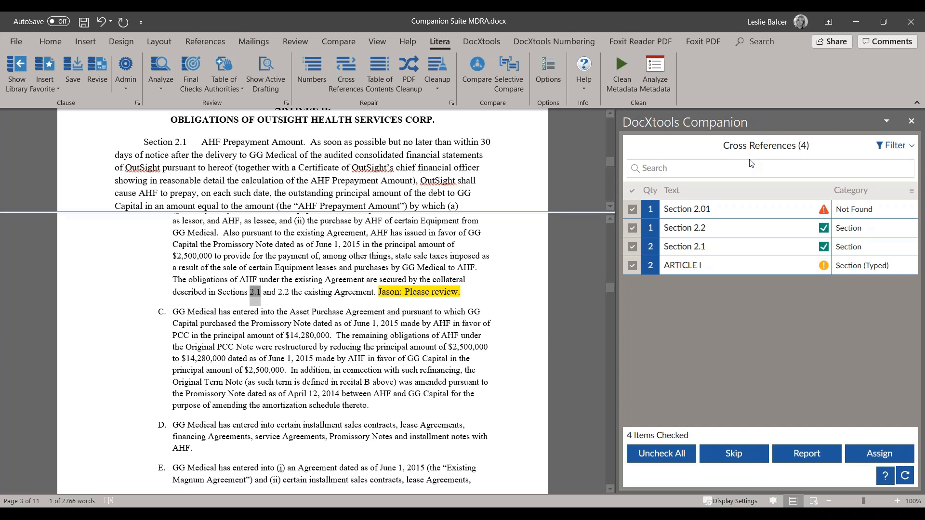
Assign the Section 2.01 item to the new target Section 2.1 AHF Prepayment Amount under Article II.
left_click(667, 211)
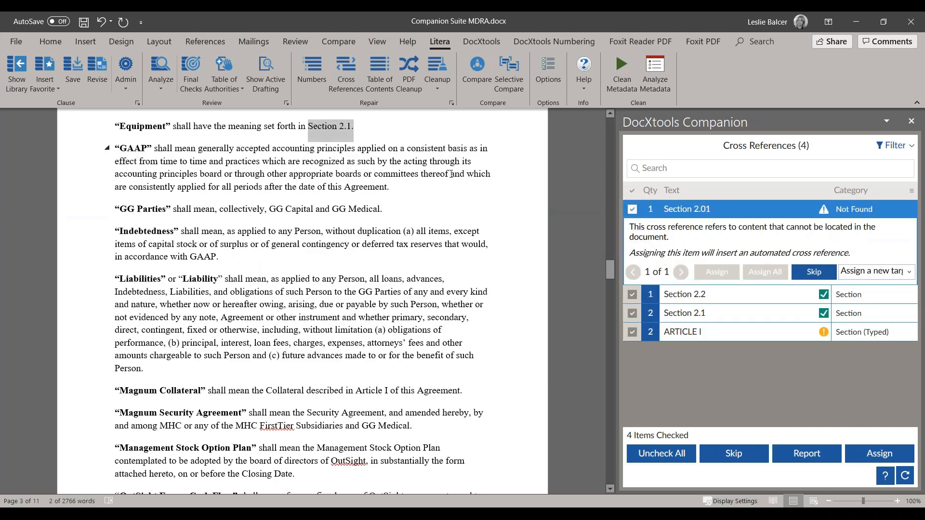
left_click(909, 272)
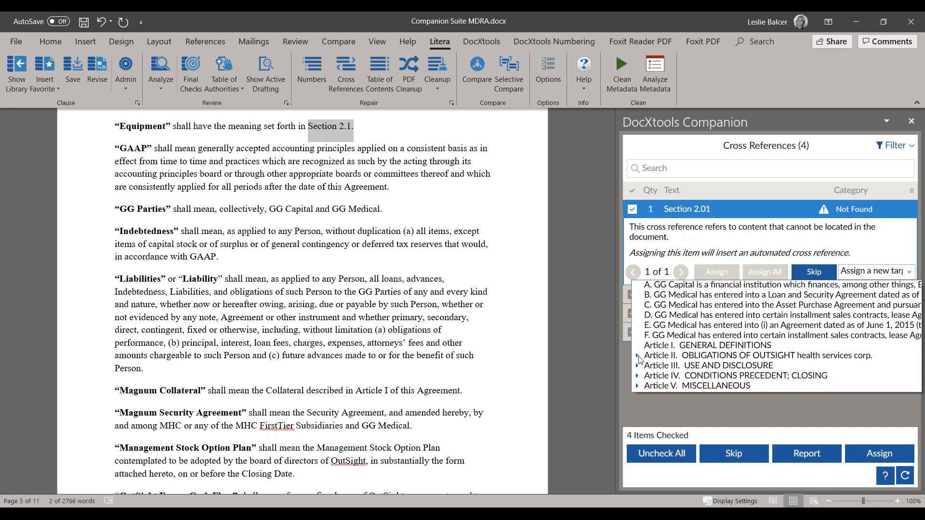
left_click(637, 355)
left_click(690, 366)
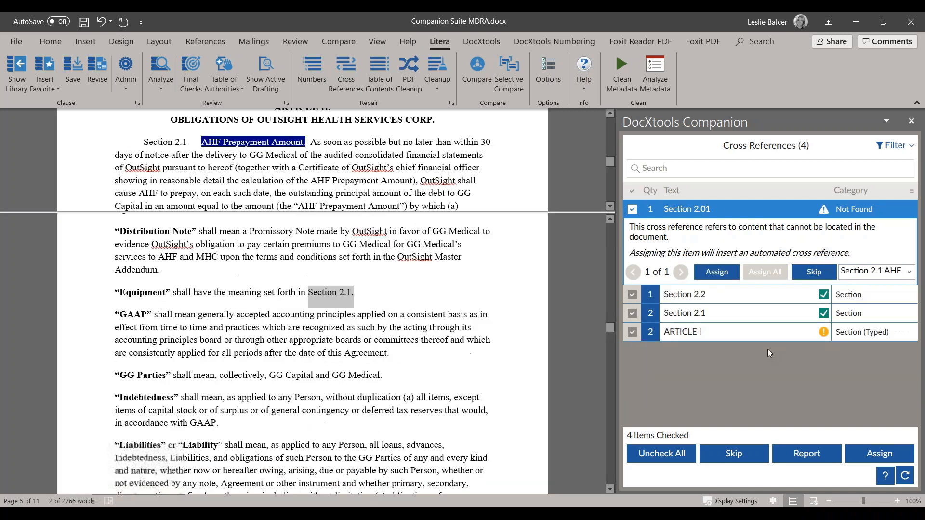
left_click(717, 271)
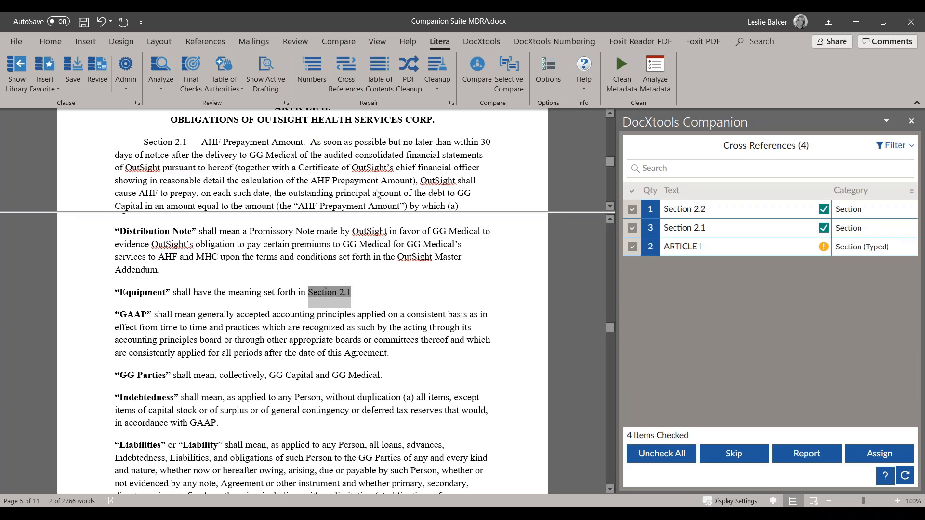
left_click(759, 247)
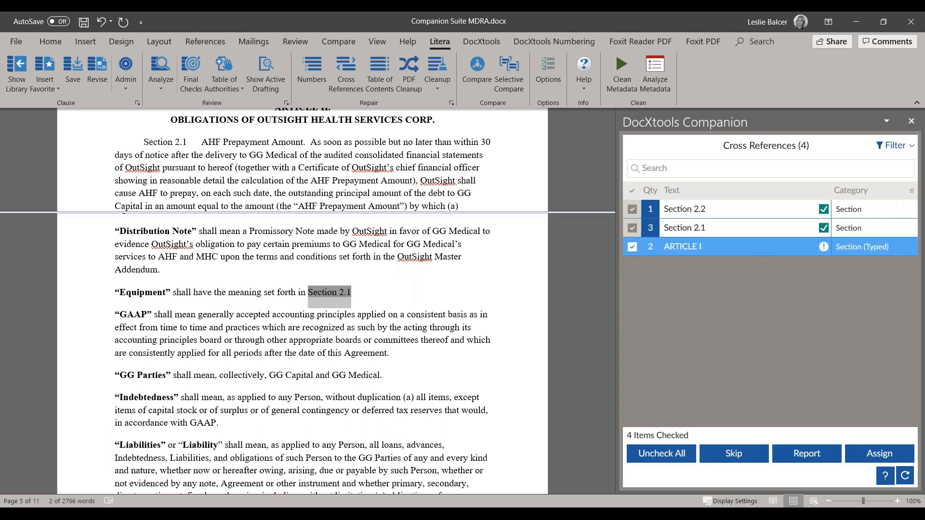
left_click(712, 211)
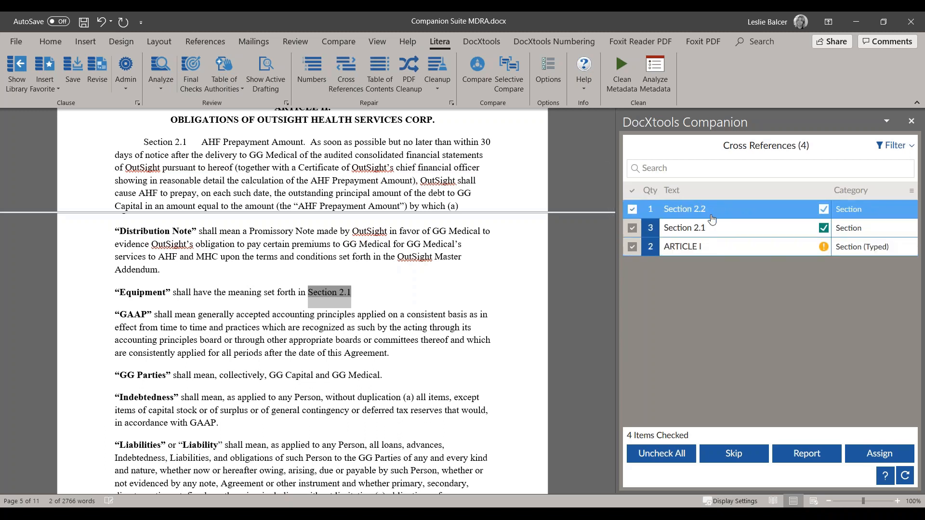
left_click(718, 229)
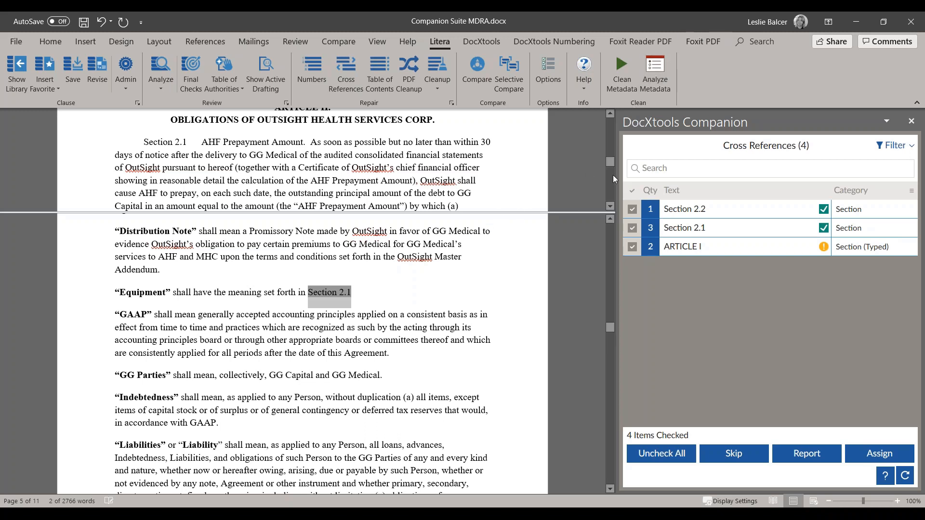
left_click(774, 246)
scroll(564, 152, "up", 2)
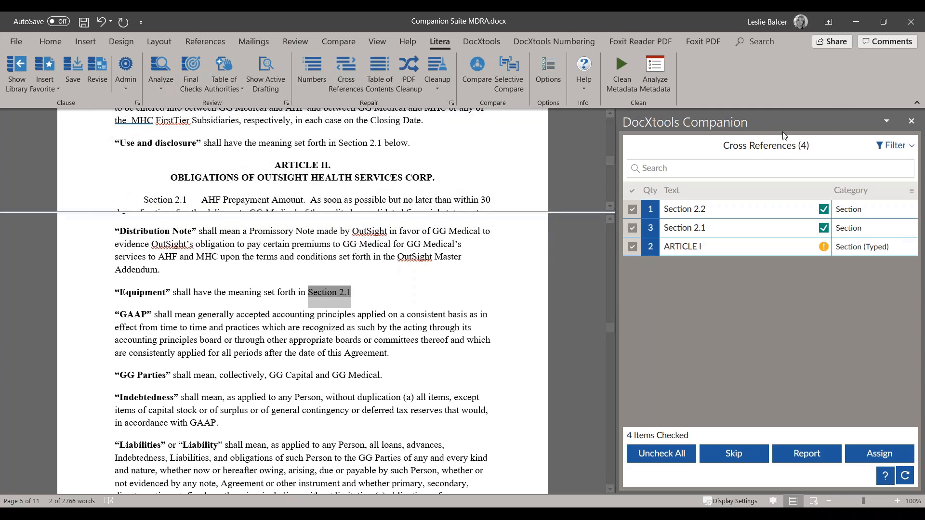
Generate a table of contents with 2 levels and review its entries.
left_click(387, 73)
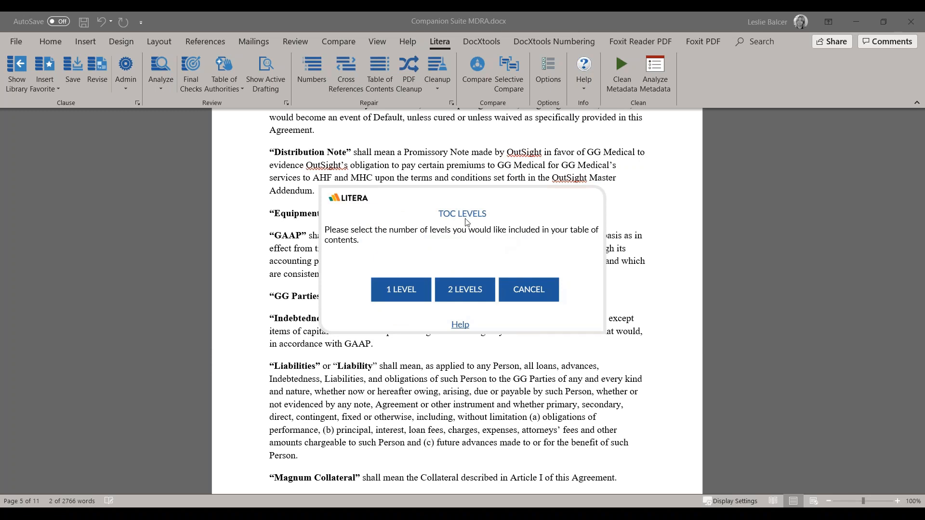
left_click(462, 290)
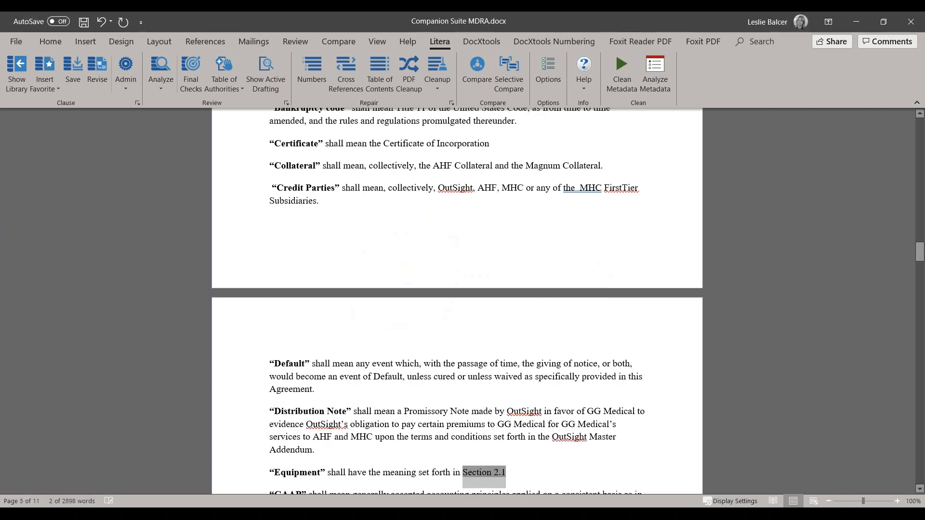
scroll(506, 179, "up", 10)
scroll(505, 178, "up", 20)
scroll(278, 373, "up", 14)
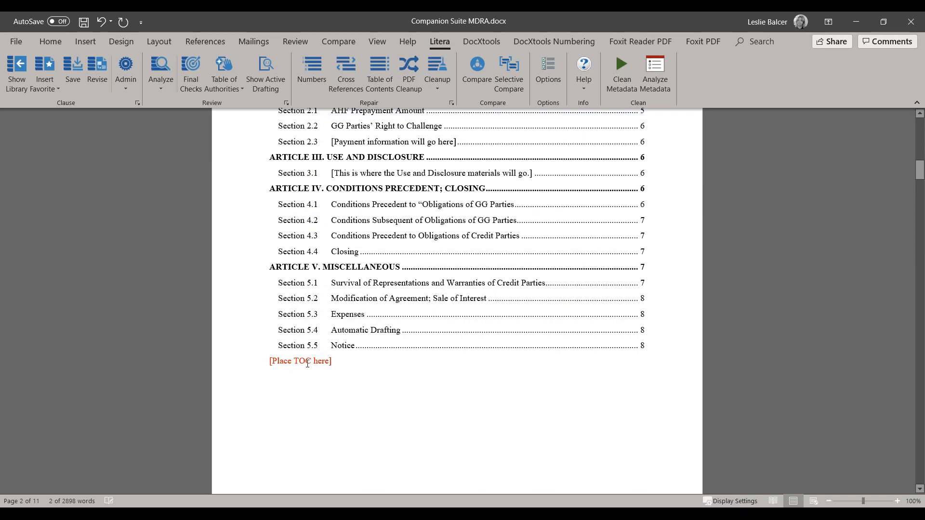
scroll(309, 362, "up", 3)
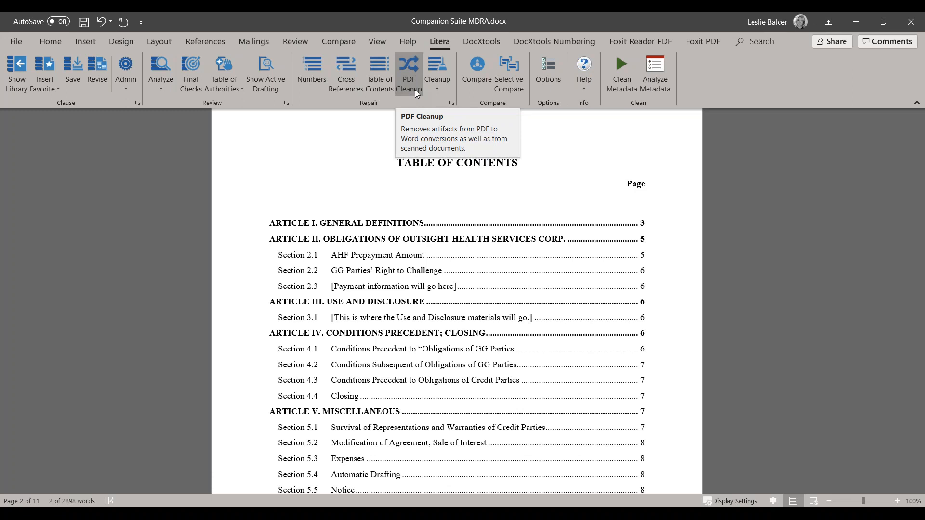
Convert all curly quotation marks in the document to straight ones with Litera's cleanup.
left_click(444, 87)
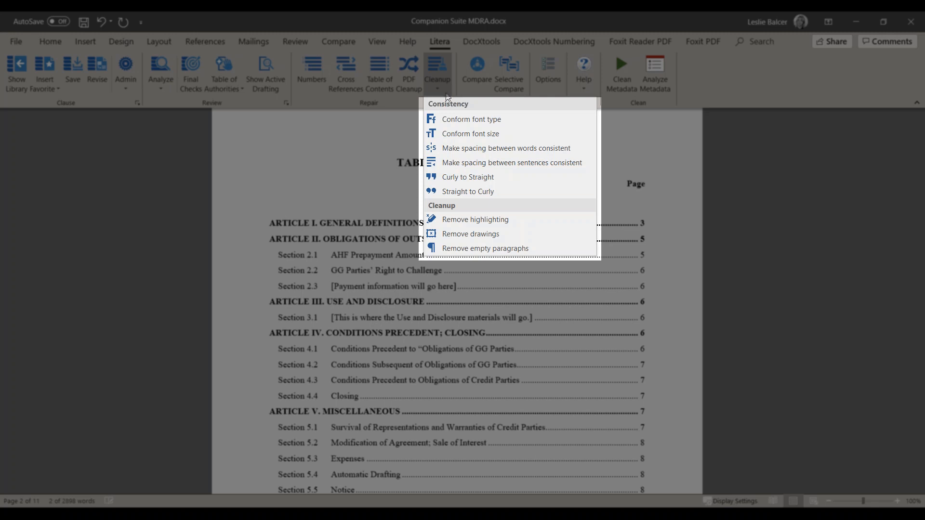
left_click(463, 179)
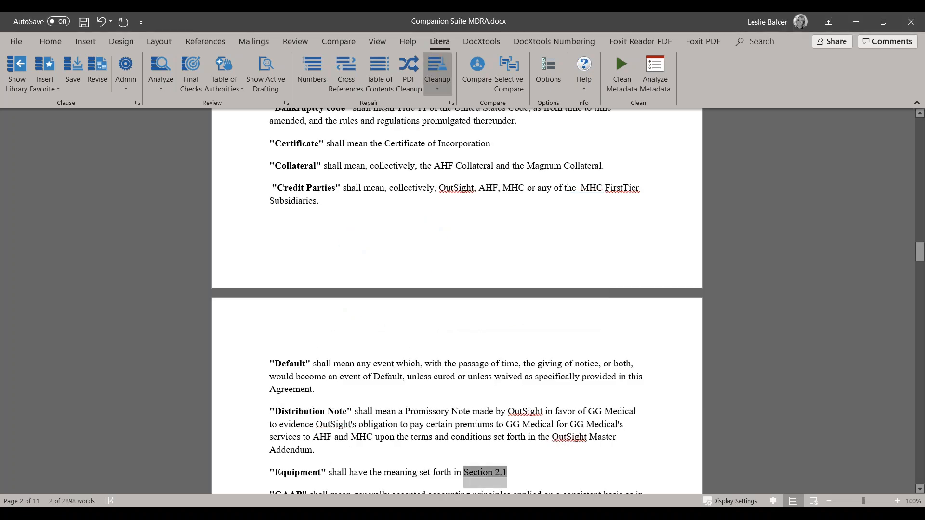
left_click(443, 86)
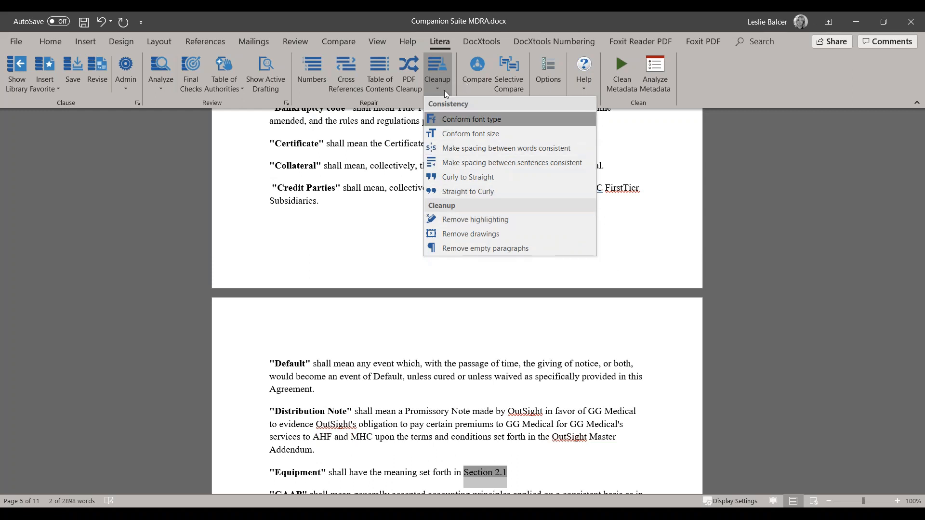
left_click(385, 131)
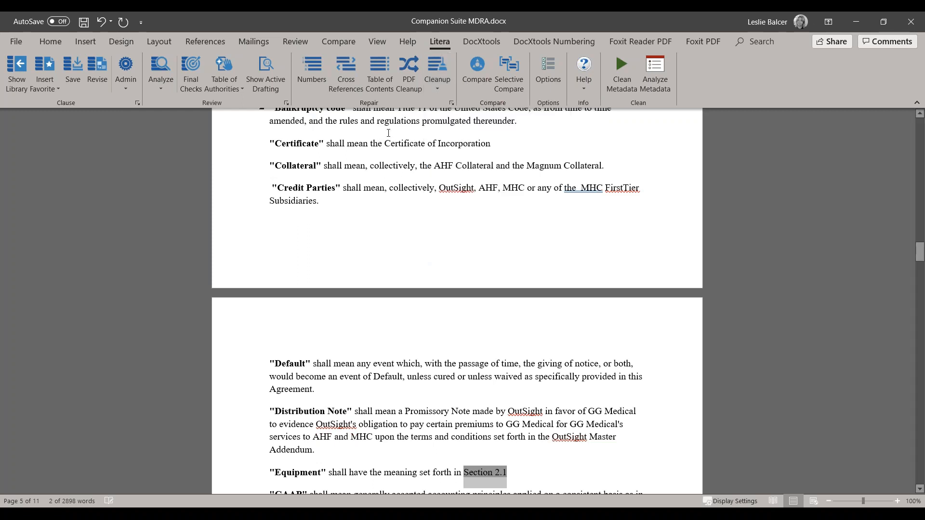